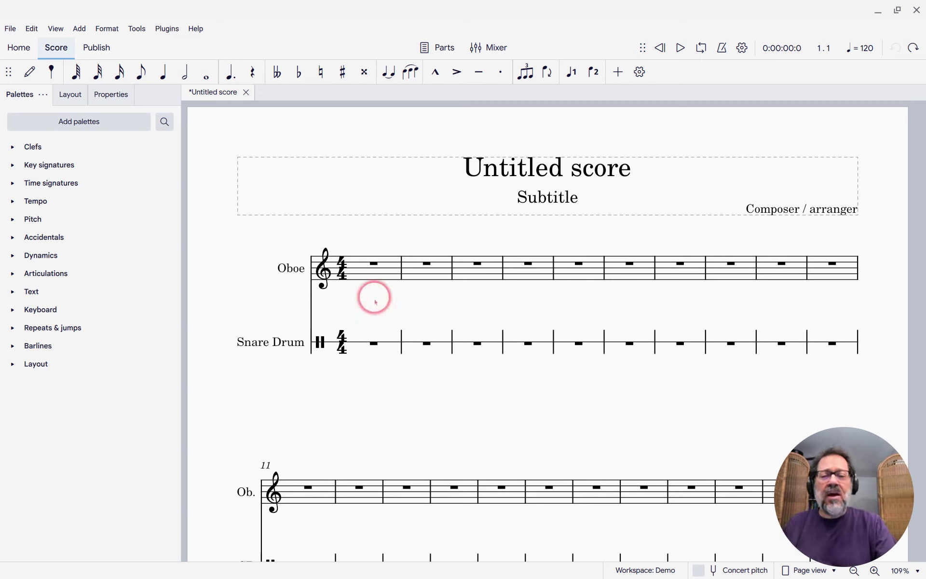
- Start note entry in input-by-duration mode at the first measure of the Oboe staff
{"action": "left_click", "coordinate": [376, 276]}
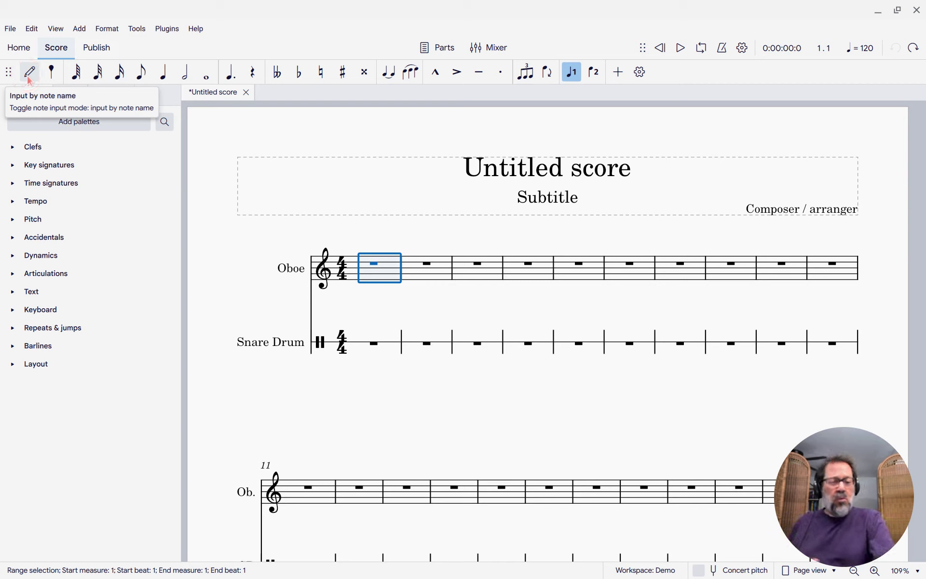
{"action": "left_click", "coordinate": [52, 76]}
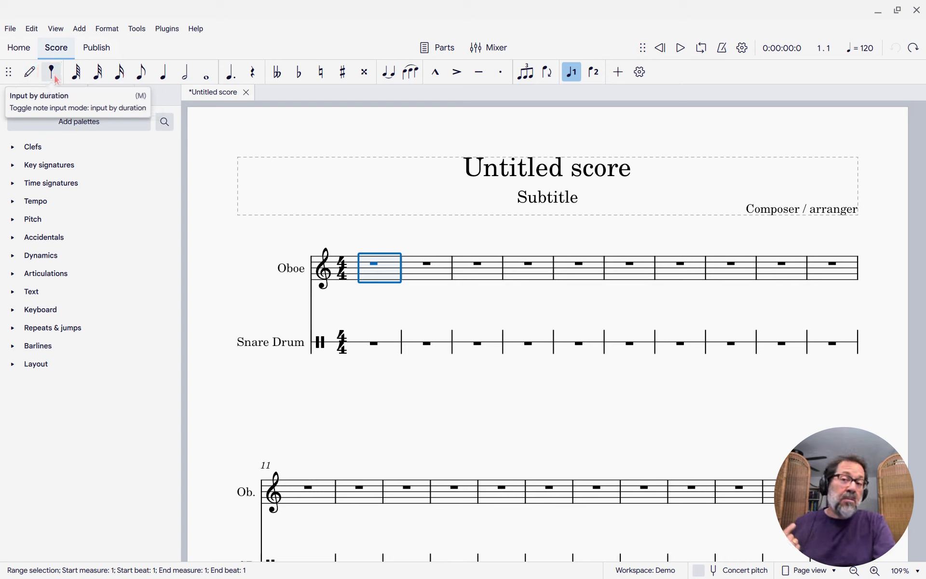
{"action": "left_click", "coordinate": [55, 77]}
{"action": "left_click", "coordinate": [56, 77]}
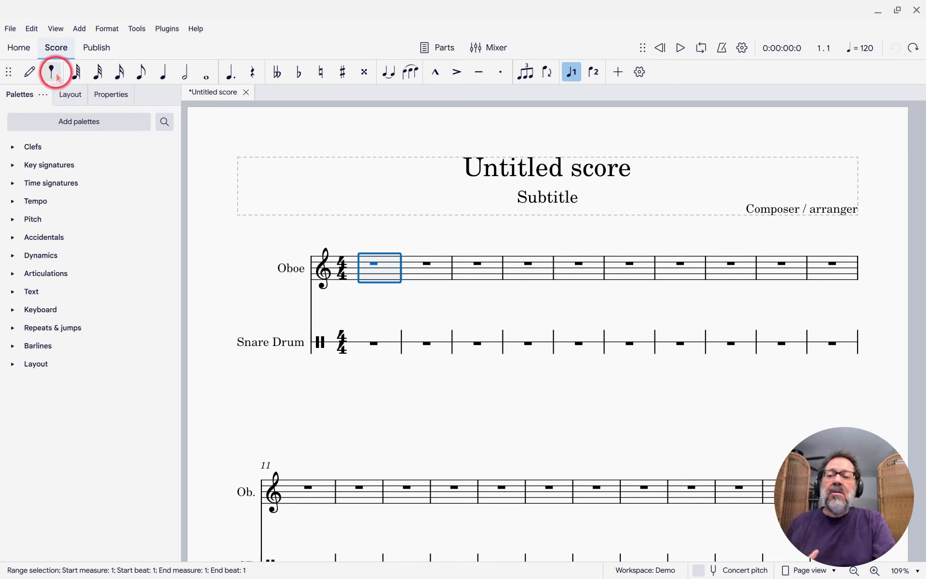
{"action": "left_click", "coordinate": [29, 74]}
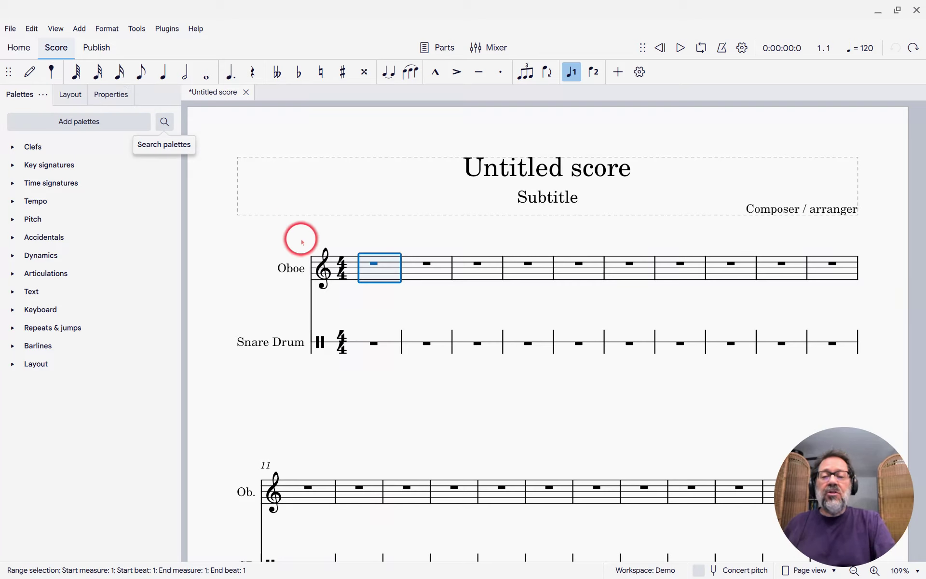
{"action": "left_click", "coordinate": [51, 71]}
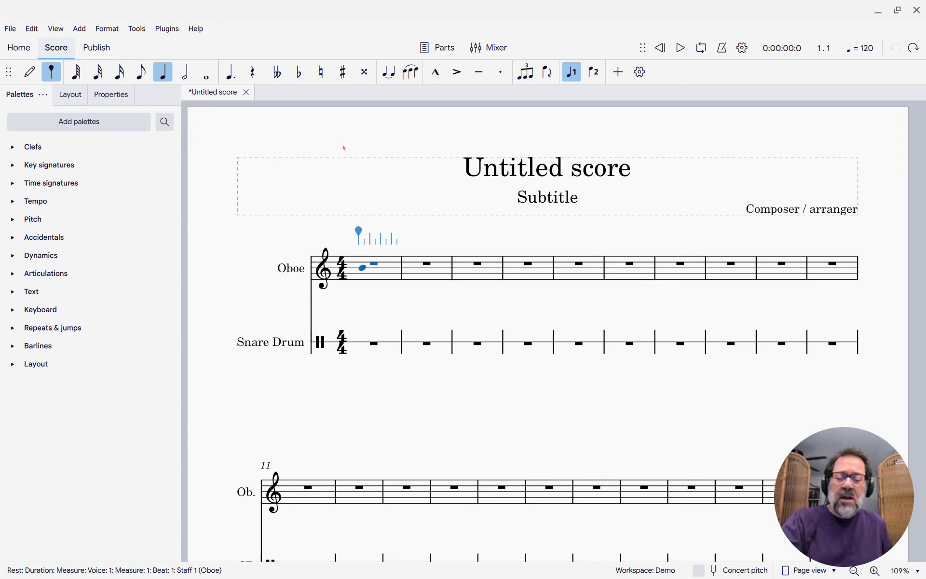
- Fill the first Oboe measure with G4 notes: a half note, a quarter note and two eighth notes
{"action": "key", "text": "g"}
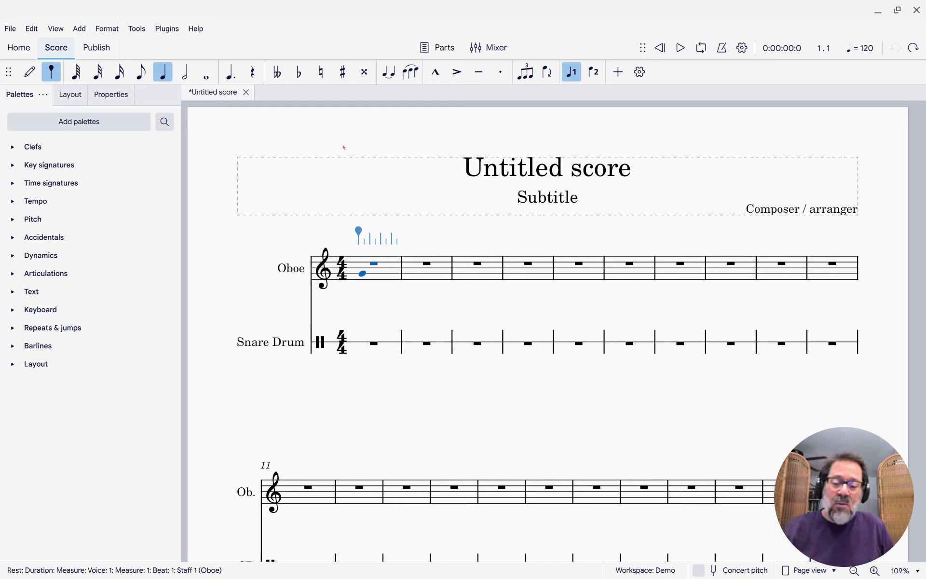
{"action": "left_click", "coordinate": [186, 73]}
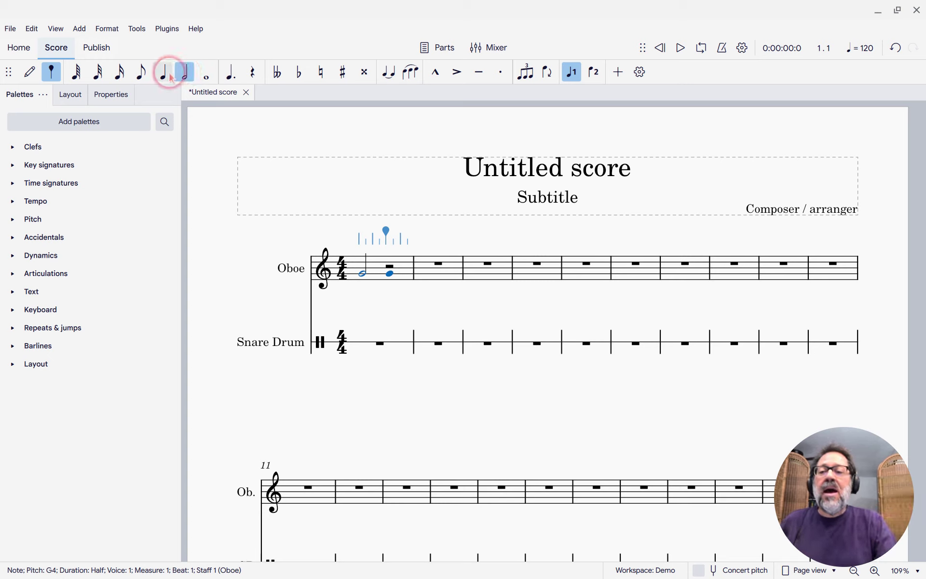
{"action": "left_click", "coordinate": [162, 73]}
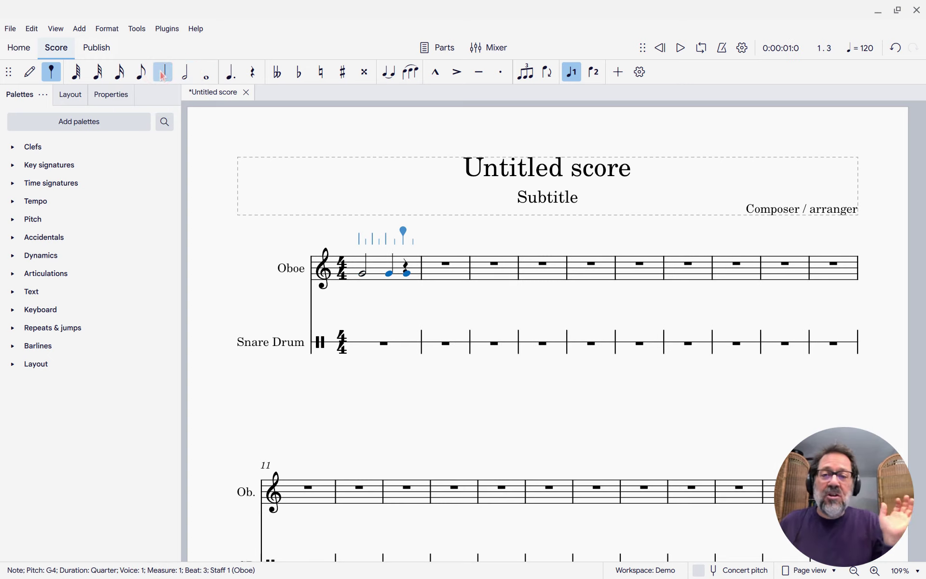
{"action": "left_click", "coordinate": [142, 73]}
{"action": "key", "text": "g"}
{"action": "key", "text": "g"}
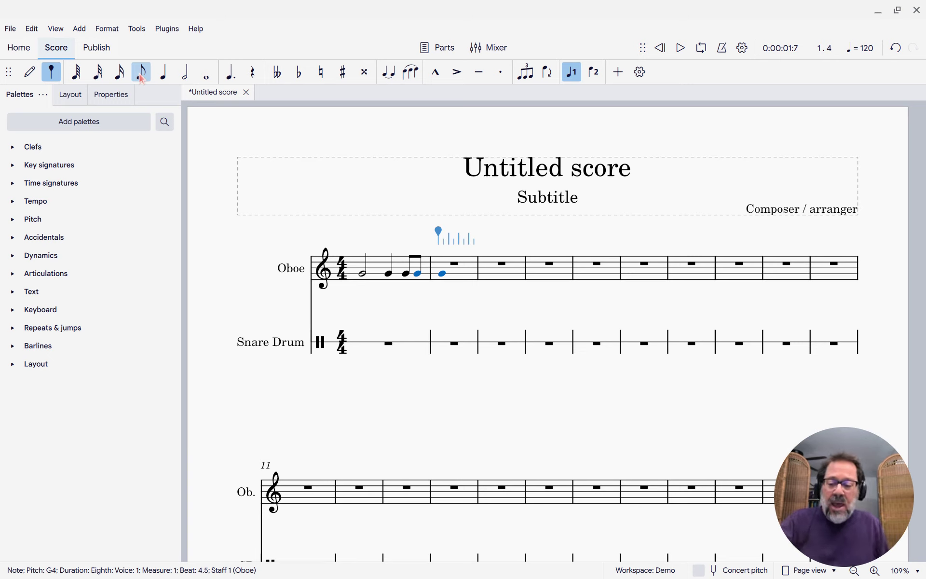
- Enter a quarter-note A4 at the start of the second Oboe measure, and leave note input
{"action": "key", "text": "a"}
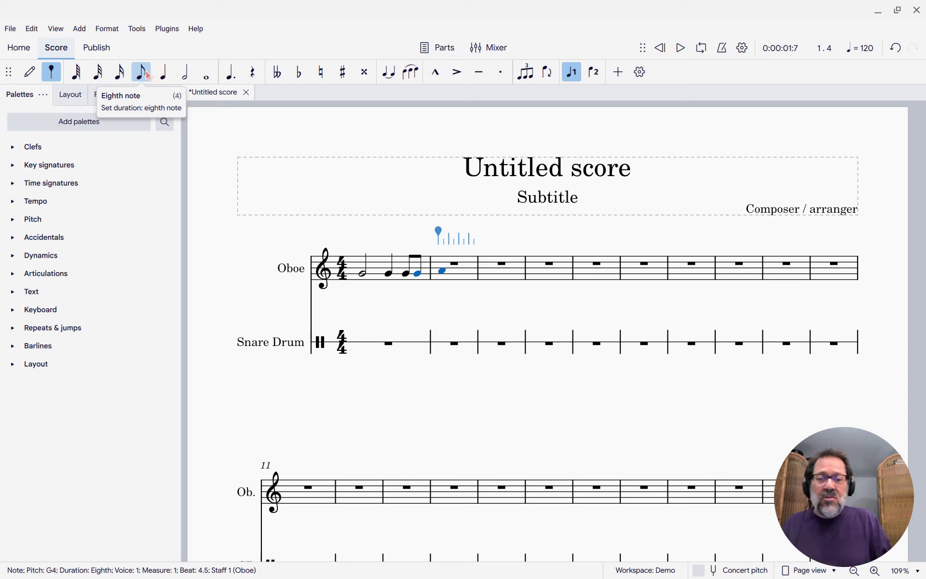
{"action": "key", "text": "5"}
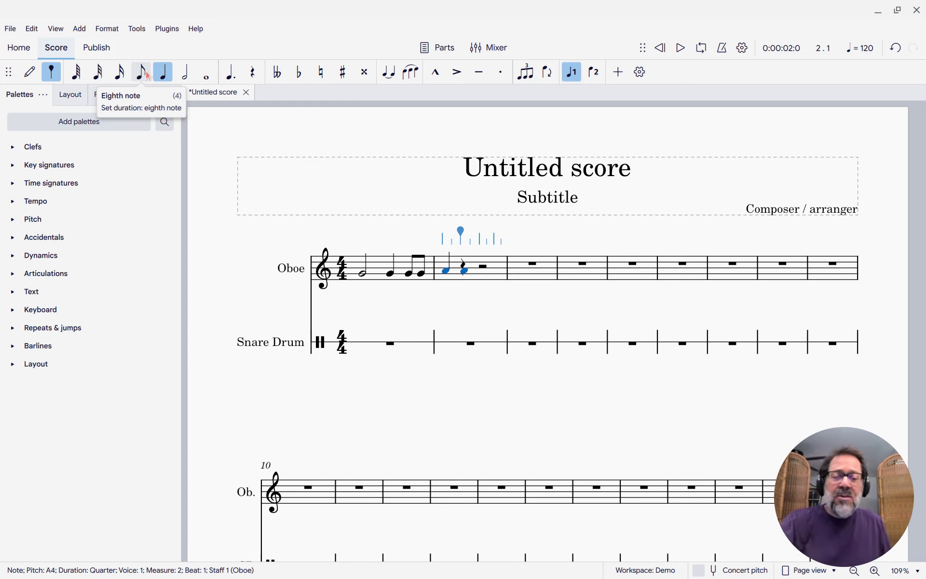
{"action": "key", "text": "Escape"}
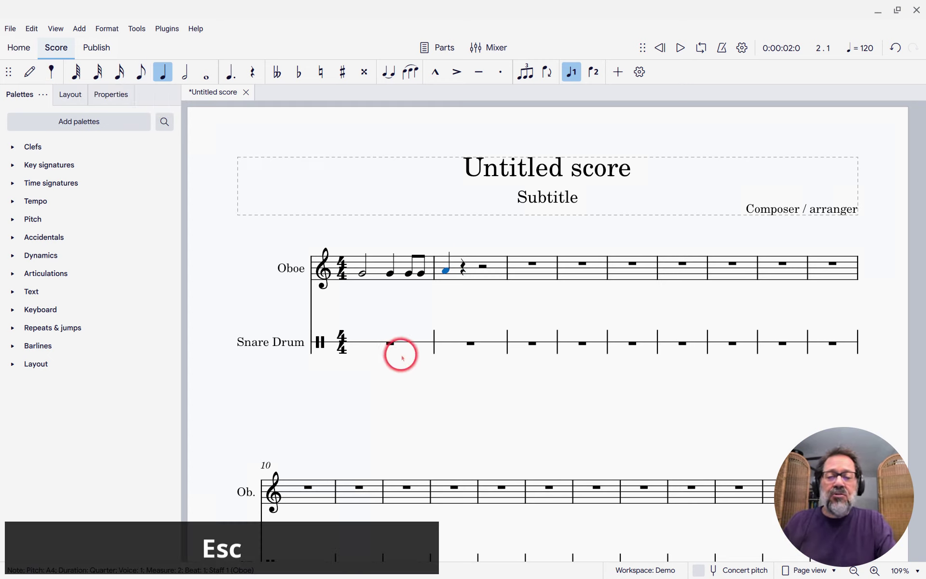
- Start input by duration at the first Snare Drum measure and show the percussion pads
{"action": "left_click", "coordinate": [391, 344]}
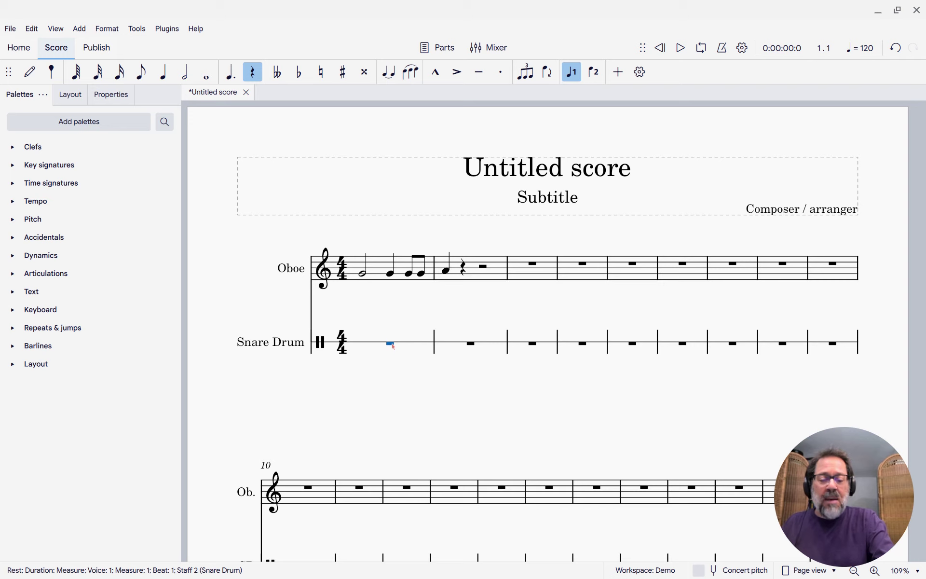
{"action": "key", "text": "m"}
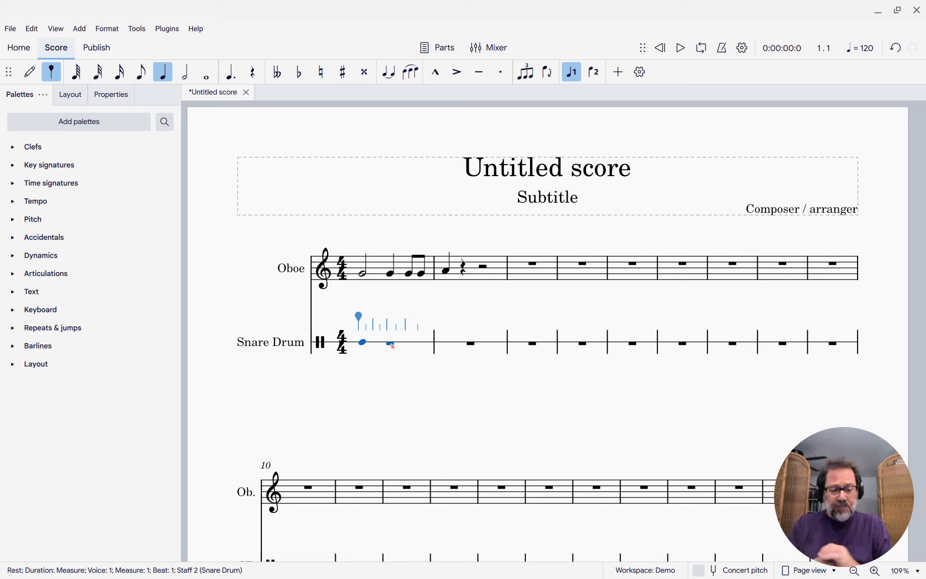
{"action": "key", "text": "o"}
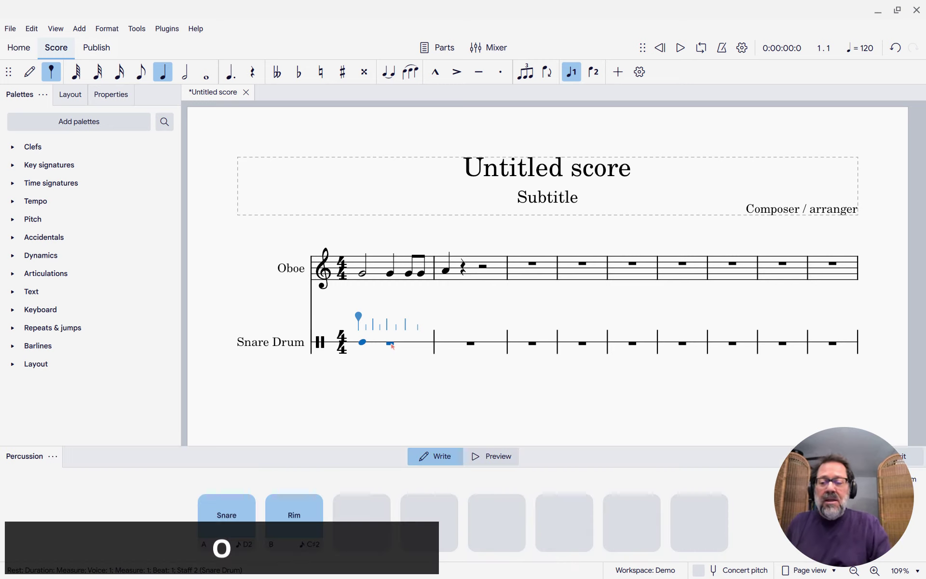
- Choose Snare as the percussion sound for note entry on the Snare Drum staff
{"action": "left_click", "coordinate": [244, 529]}
{"action": "left_click", "coordinate": [227, 513]}
{"action": "left_click", "coordinate": [250, 511]}
{"action": "left_click", "coordinate": [227, 509]}
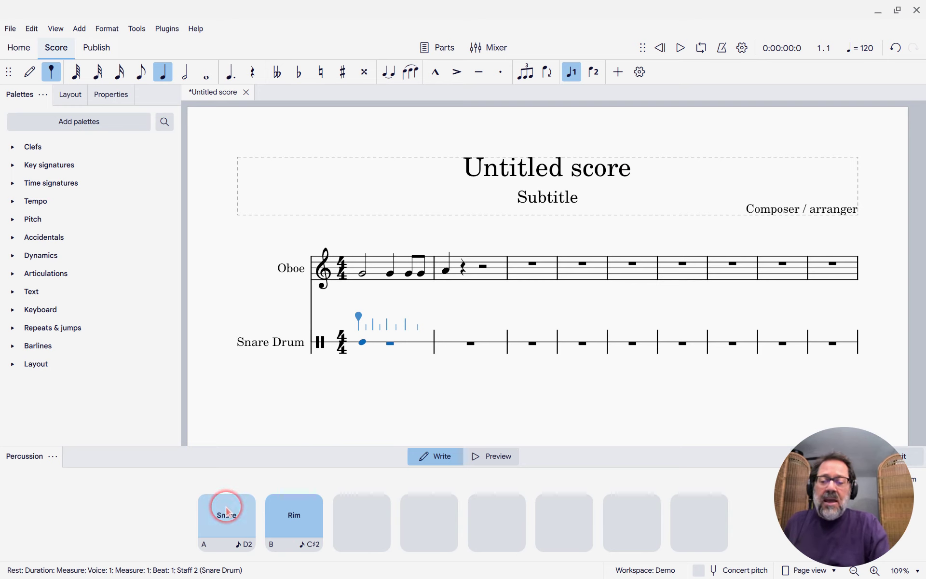
{"action": "left_click", "coordinate": [226, 507]}
{"action": "left_click", "coordinate": [218, 521]}
{"action": "left_click", "coordinate": [220, 517]}
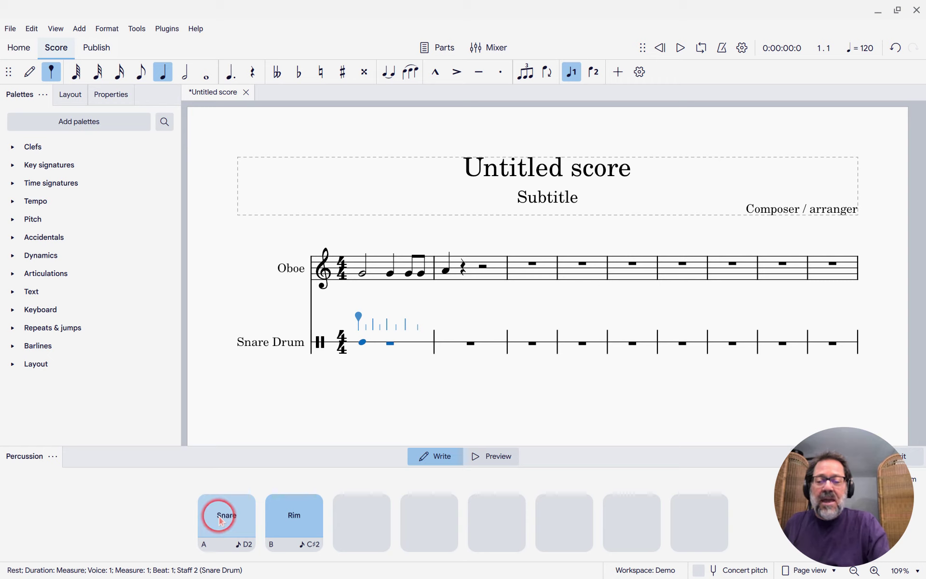
{"action": "key", "text": "a"}
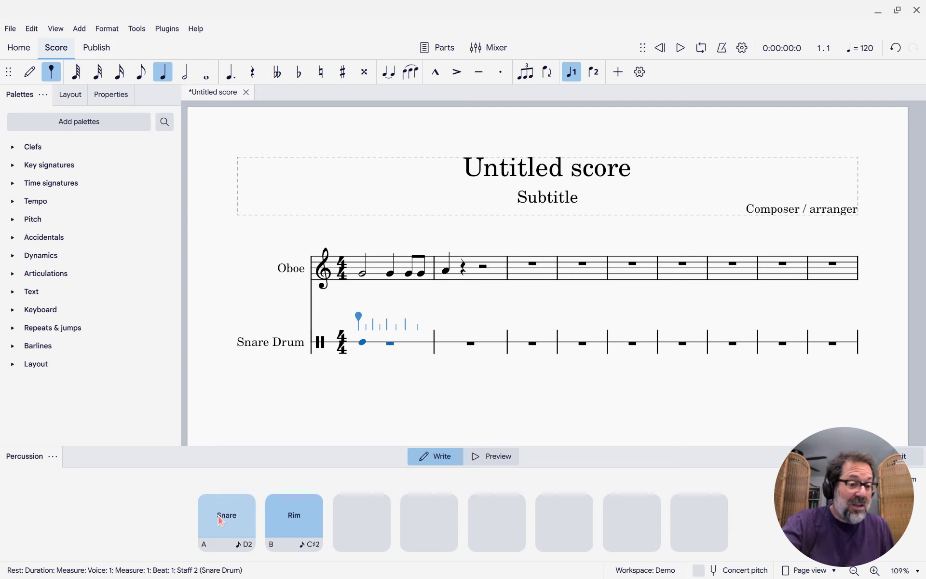
- Fill the first Snare Drum measure with an eighth and two sixteenths, the same group again, and four eighth notes on Snare
{"action": "key", "text": "4"}
{"action": "key", "text": "3"}
{"action": "key", "text": "3"}
{"action": "key", "text": "4"}
{"action": "key", "text": "3"}
{"action": "key", "text": "3"}
{"action": "key", "text": "4"}
{"action": "key", "text": "4"}
{"action": "key", "text": "4"}
{"action": "key", "text": "4"}
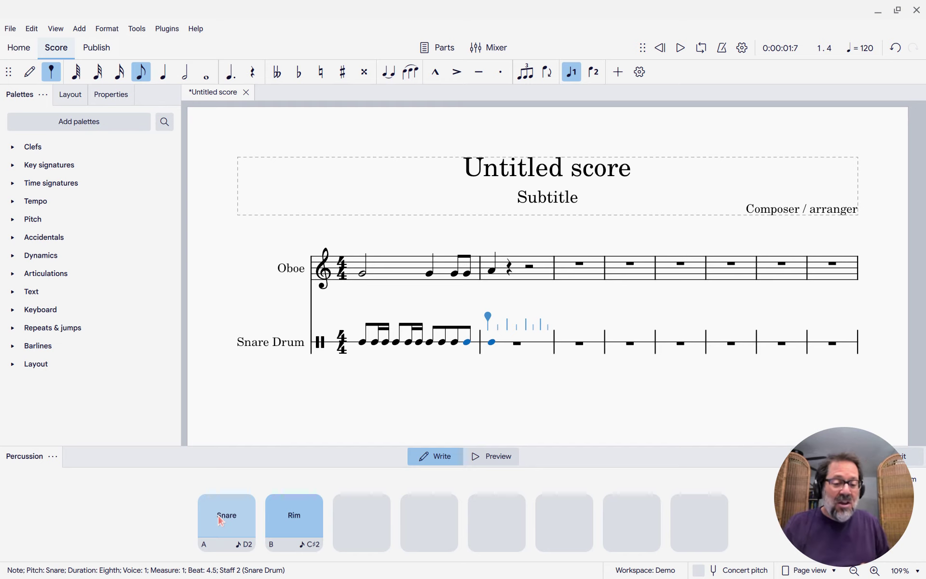
- Enter a quarter rest, an eighth rest and an eighth-note Snare hit in the second Snare Drum measure
{"action": "key", "text": "0"}
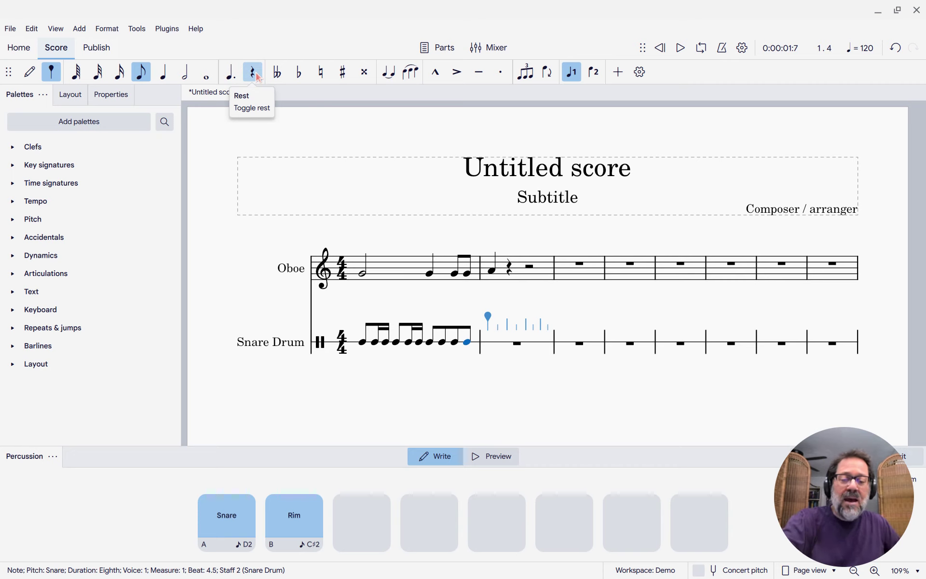
{"action": "key", "text": "5"}
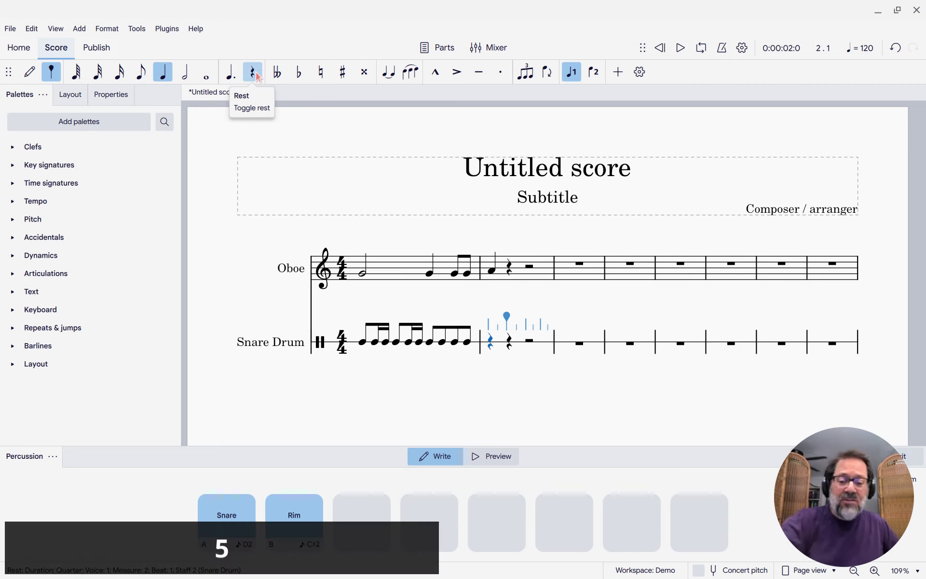
{"action": "key", "text": "4"}
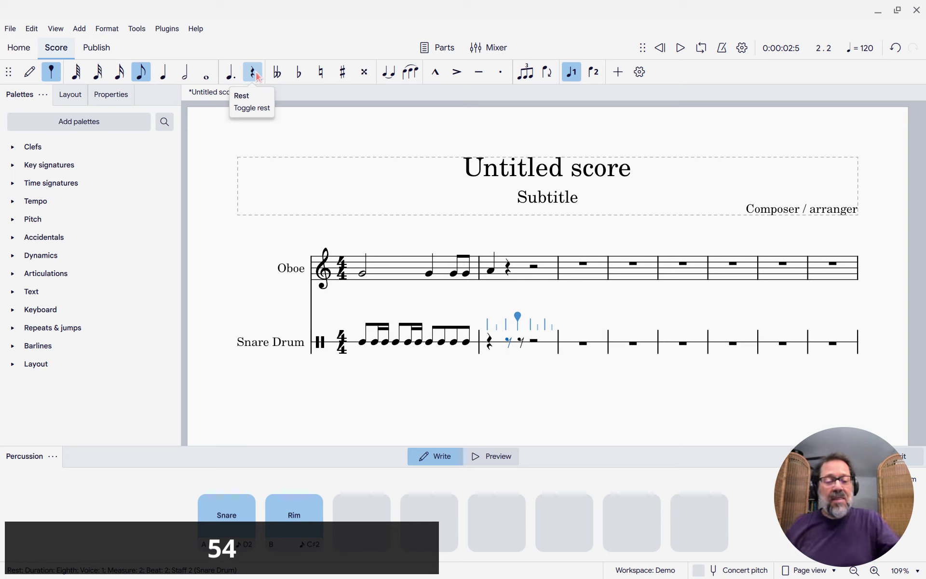
{"action": "key", "text": "0"}
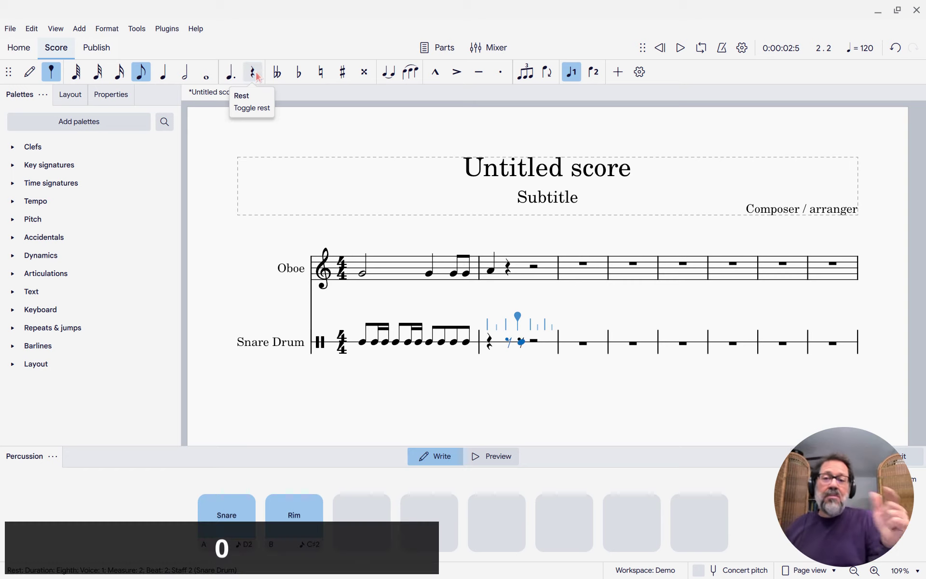
{"action": "key", "text": "4"}
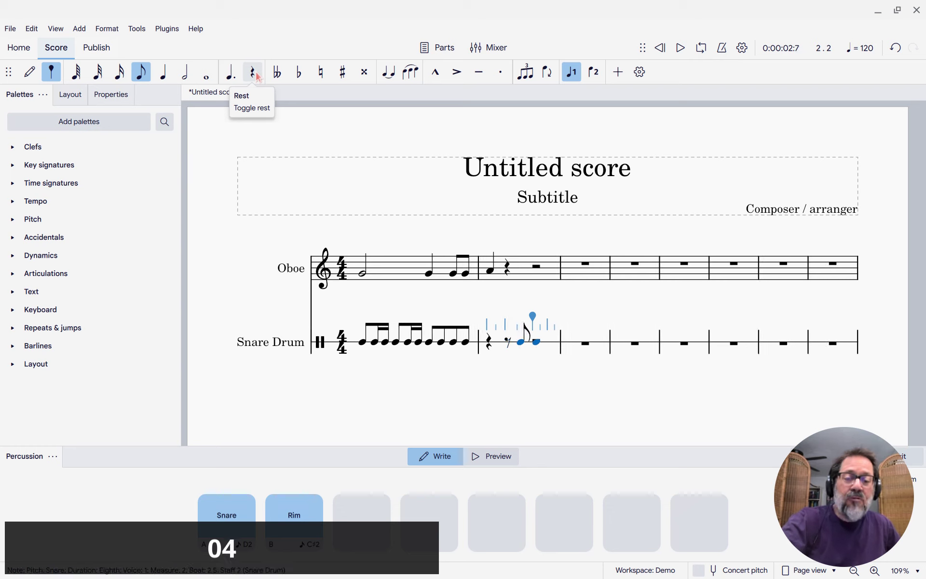